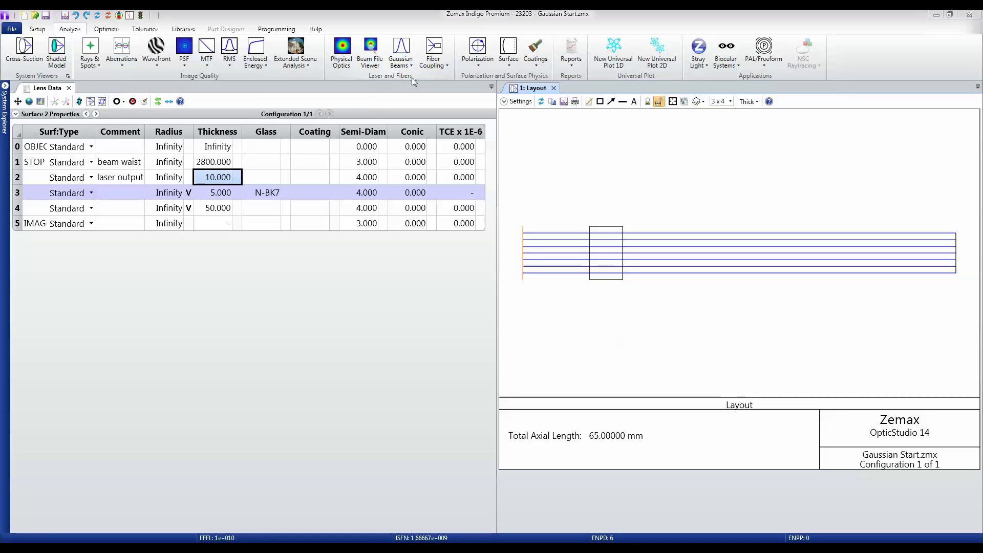
# Show the list of Gaussian Beams analyses in the Laser and Fibers group.
pyautogui.click(407, 69)
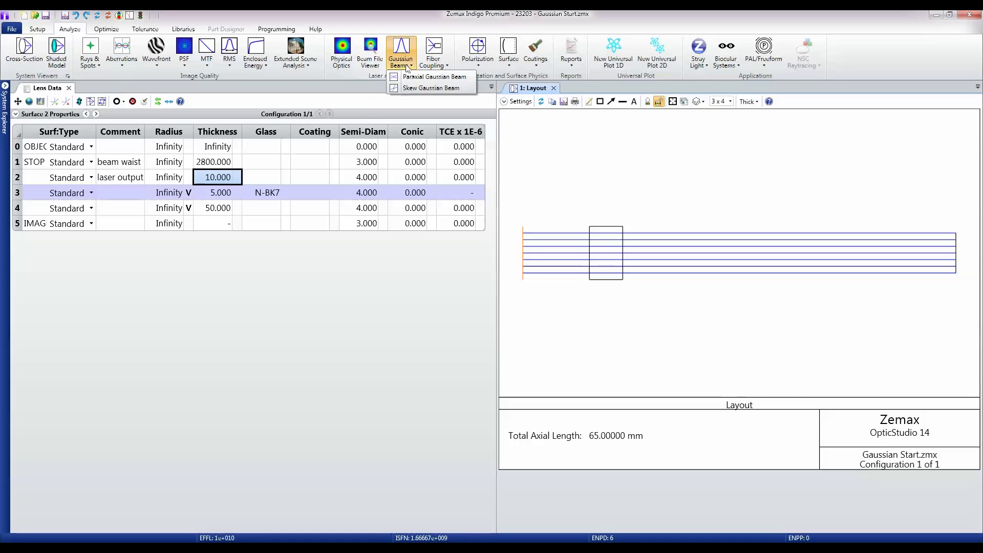
# Dock an enlarged Paraxial Gaussian Beam report under Lens Data and select surface 1's 2800 thickness.
pyautogui.click(413, 76)
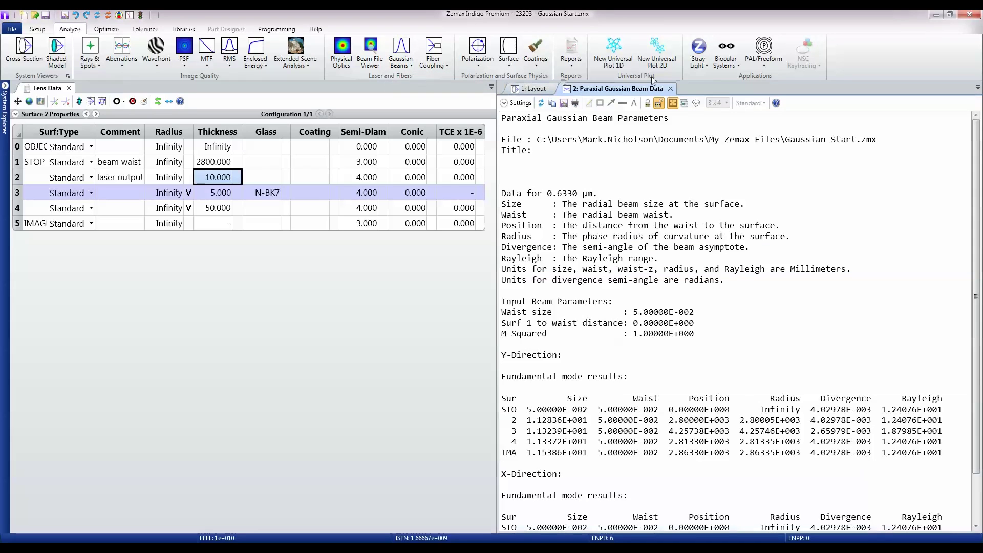
pyautogui.moveTo(618, 89)
pyautogui.mouseDown()
pyautogui.moveTo(299, 252)
pyautogui.moveTo(252, 322)
pyautogui.mouseUp()
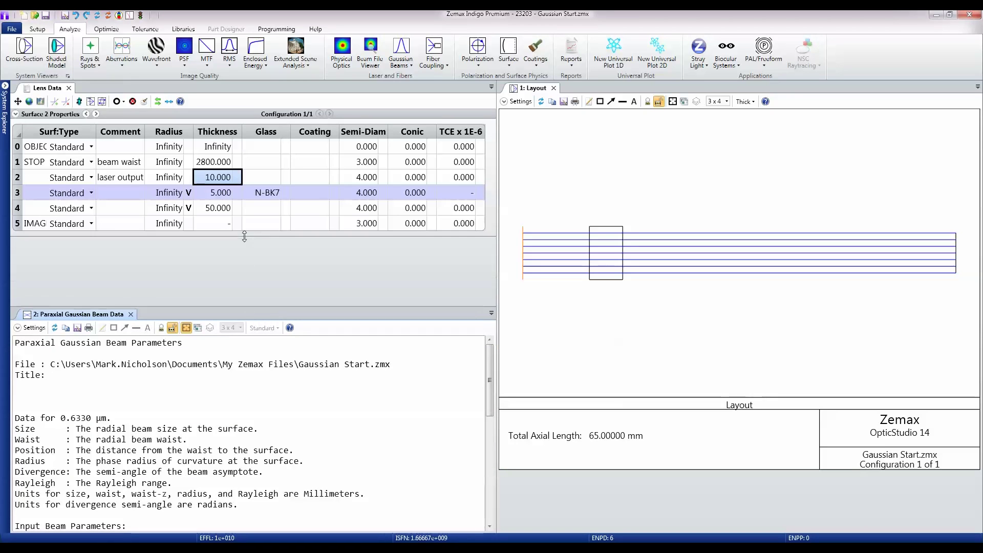
pyautogui.moveTo(243, 307); pyautogui.dragTo(243, 236)
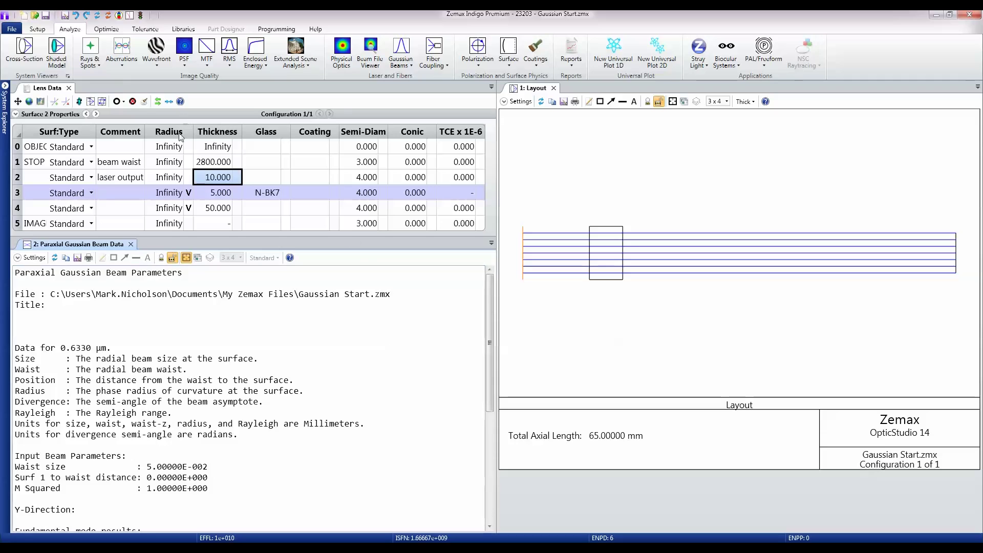
pyautogui.click(219, 167)
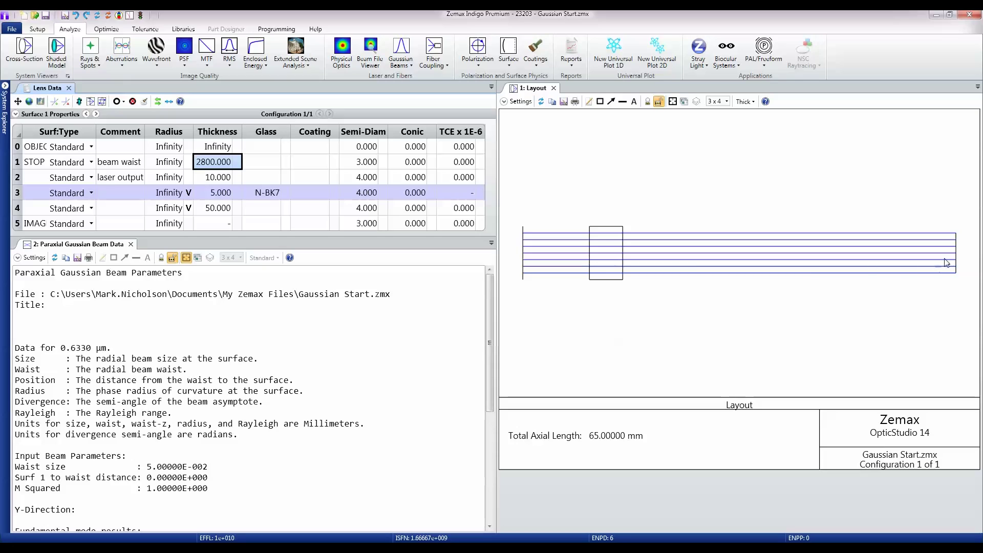
# Change the beam report's input Waist Size from 0.05 to 1.15 mm.
pyautogui.click(261, 398)
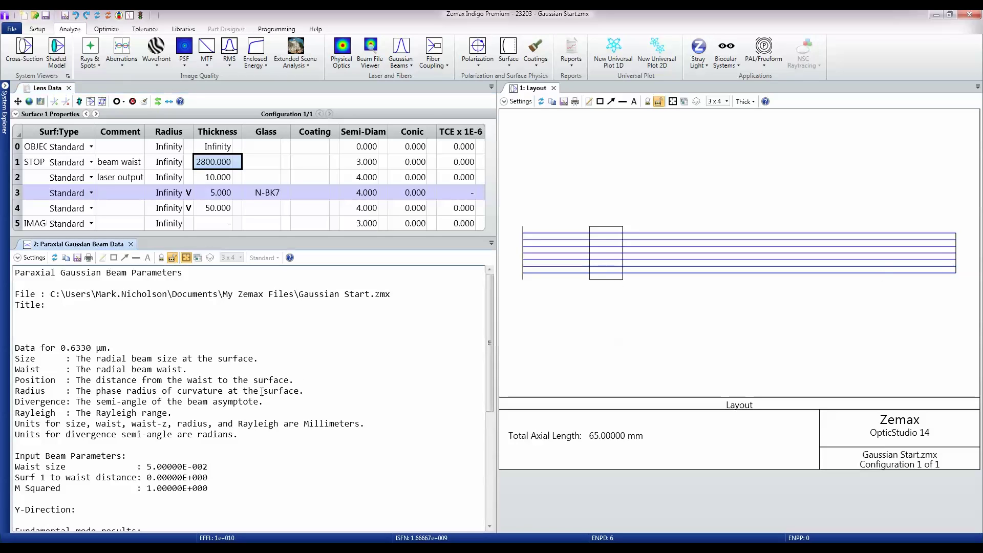
pyautogui.click(32, 258)
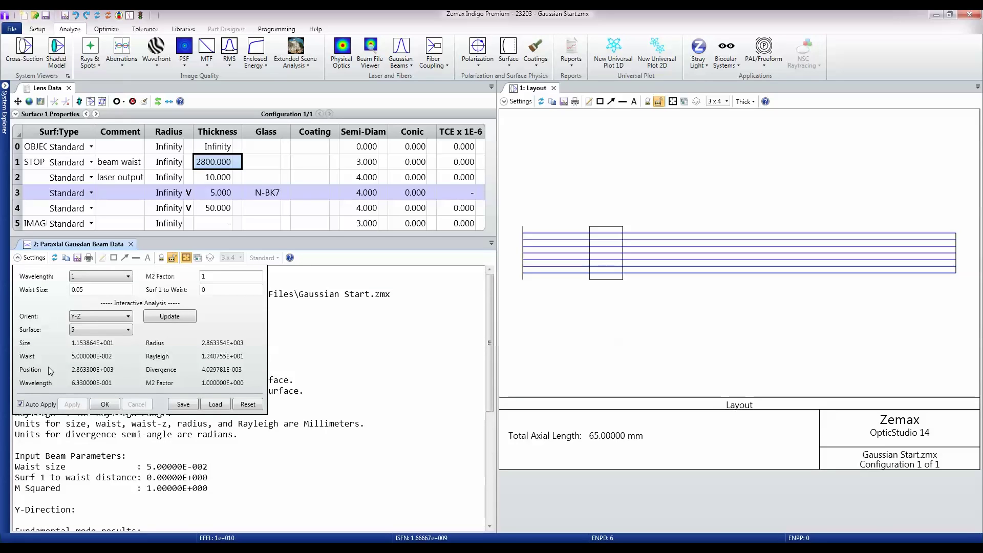
pyautogui.doubleClick(74, 291)
pyautogui.write('1.1')
pyautogui.click(105, 405)
pyautogui.scroll(-2, 293, 404)
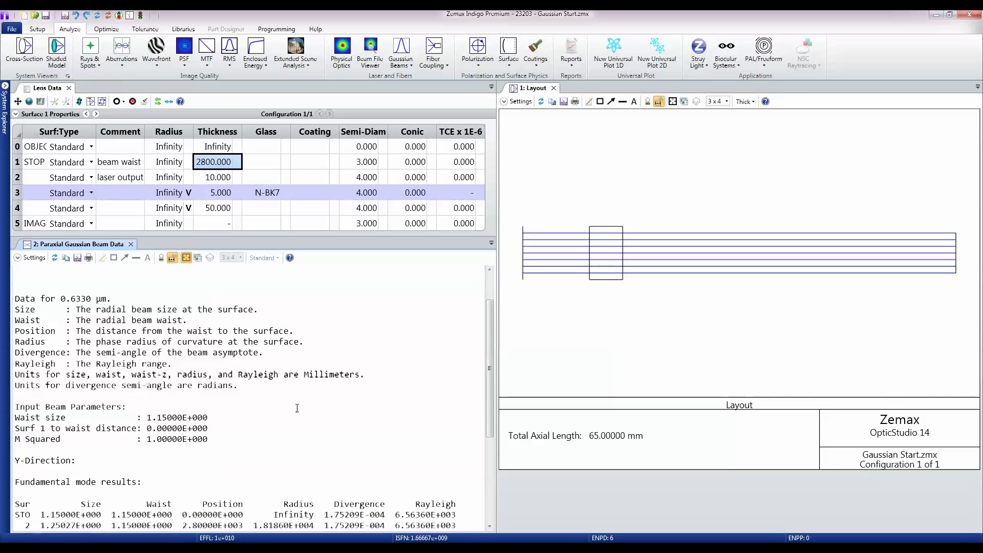
pyautogui.scroll(-1, 295, 407)
pyautogui.scroll(-1, 297, 407)
pyautogui.scroll(-1, 296, 406)
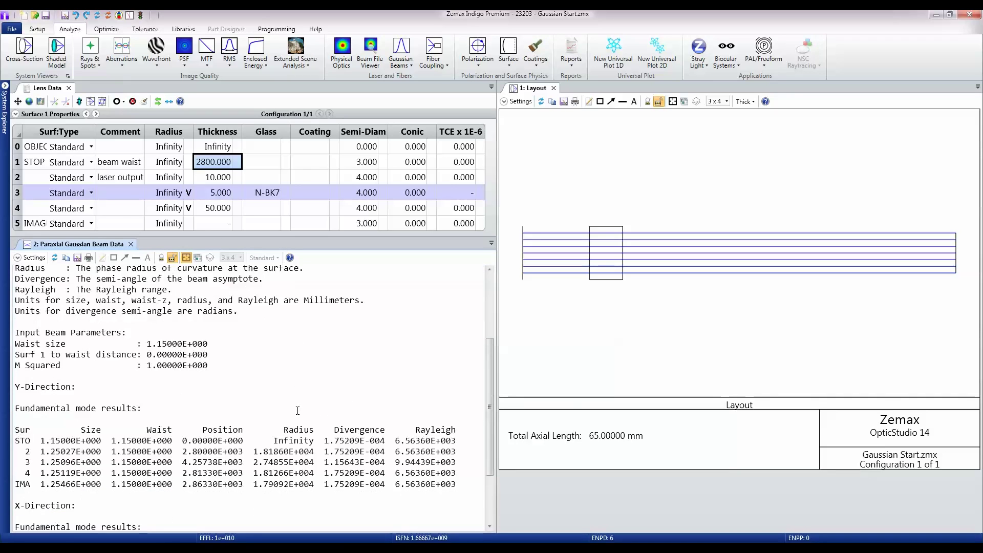
pyautogui.scroll(-1, 254, 399)
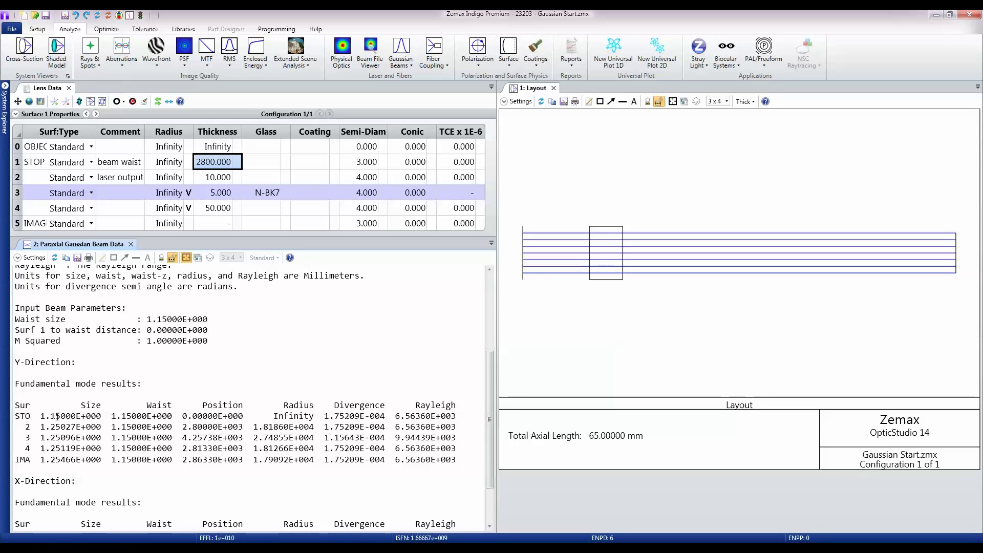
pyautogui.moveTo(58, 415); pyautogui.dragTo(46, 416)
pyautogui.moveTo(62, 427); pyautogui.dragTo(46, 426)
pyautogui.click(114, 30)
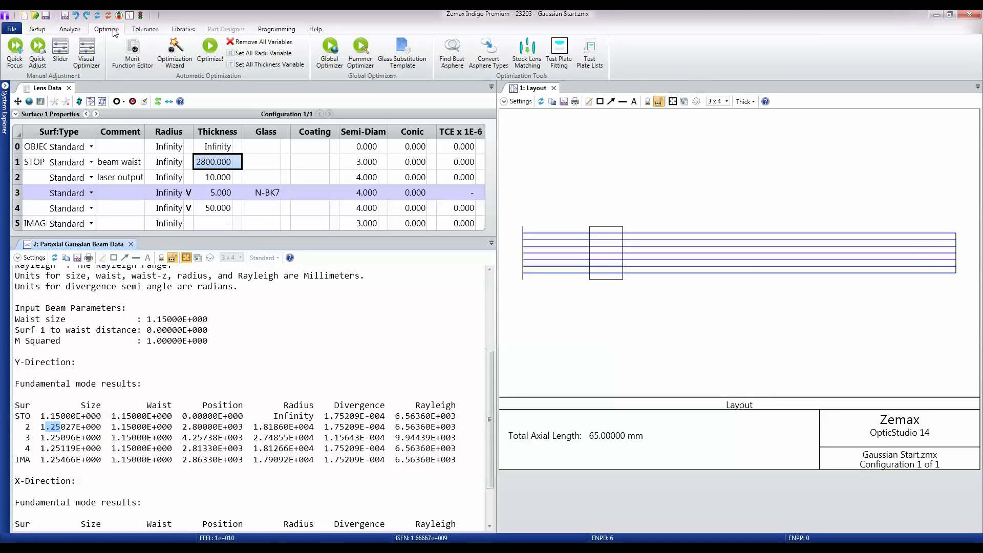
# Float the Merit Function Editor, select the surface-5 GBPS target, and load local optimization.
pyautogui.click(138, 60)
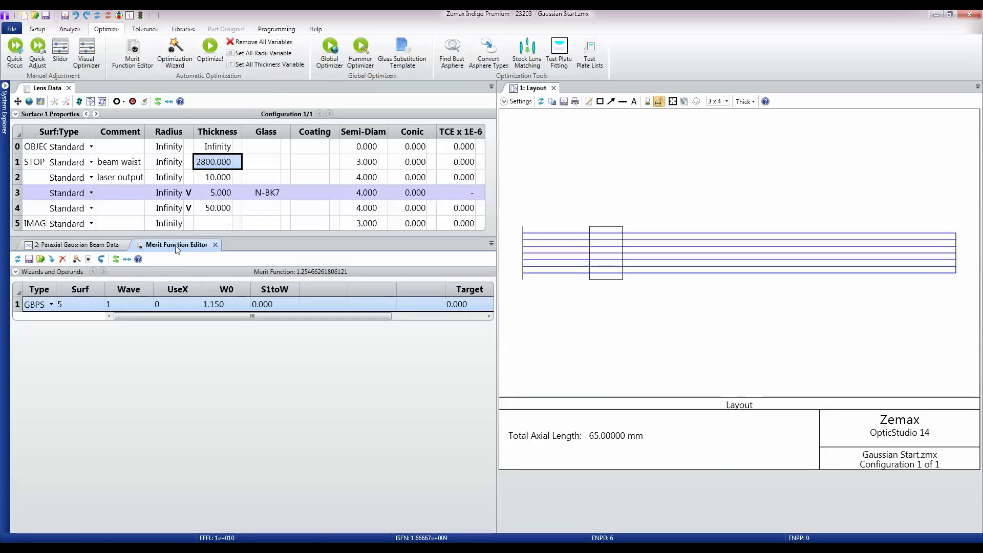
pyautogui.moveTo(177, 246); pyautogui.dragTo(454, 295)
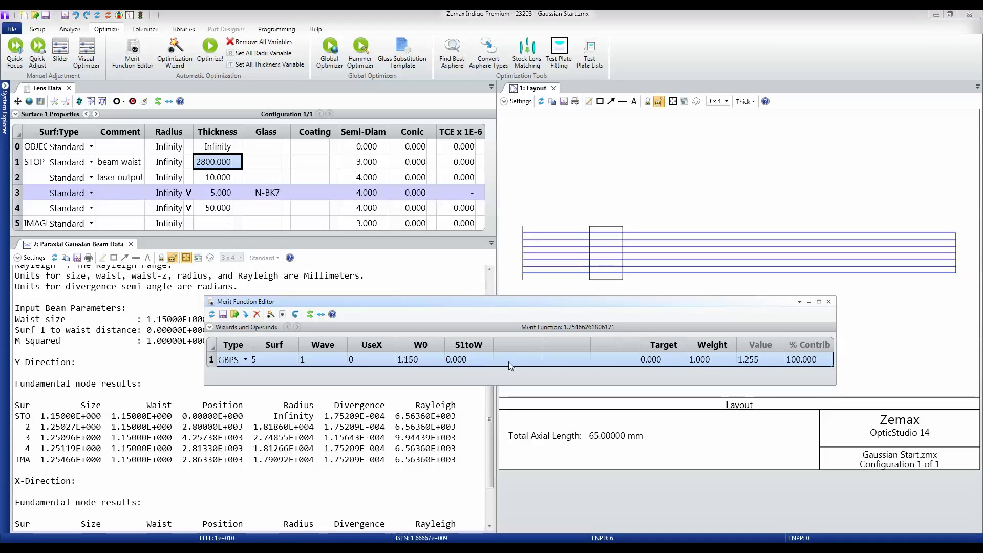
pyautogui.click(663, 359)
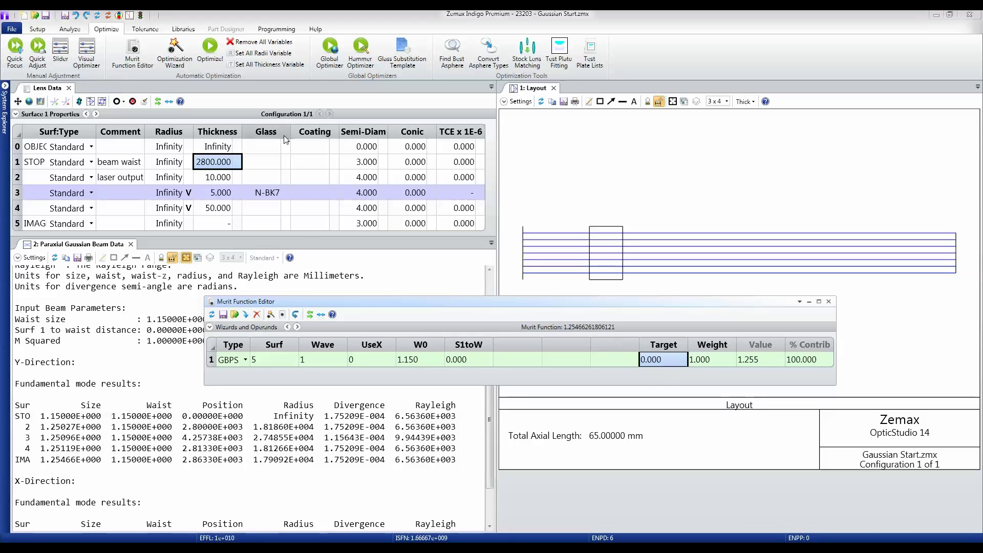
pyautogui.click(208, 55)
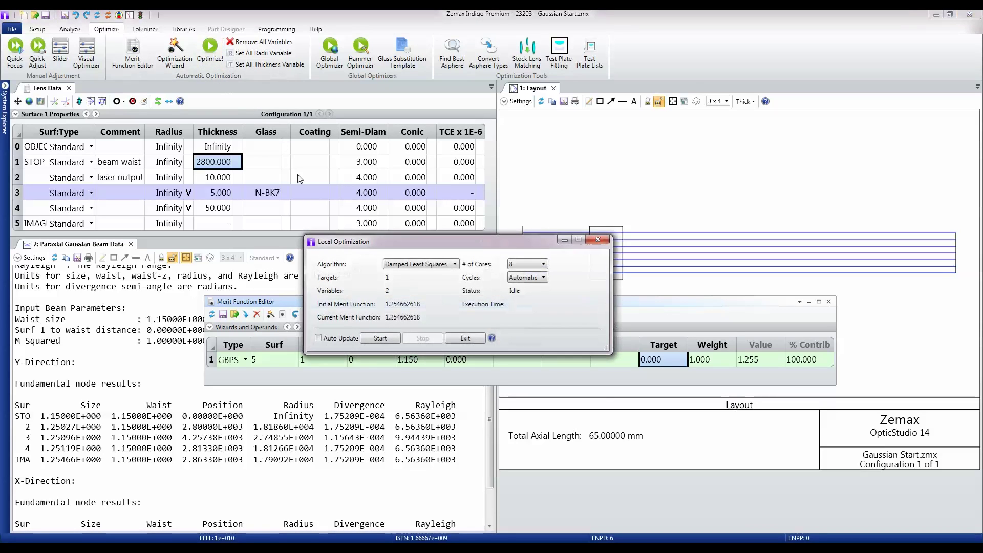
# Run local optimization twice and keep radii 55.256 and -49.332 (merit about 0.0083).
pyautogui.moveTo(396, 238); pyautogui.dragTo(314, 173)
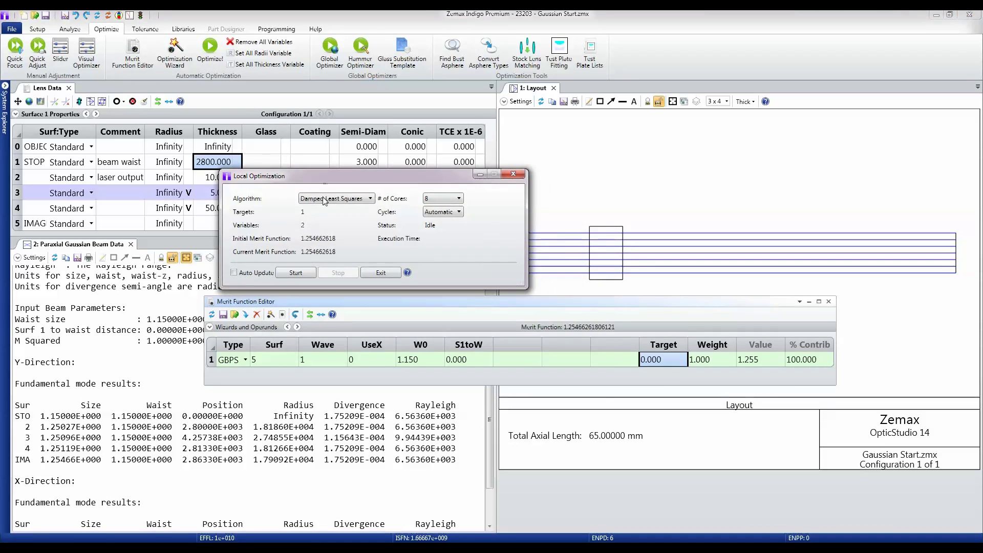
pyautogui.click(299, 274)
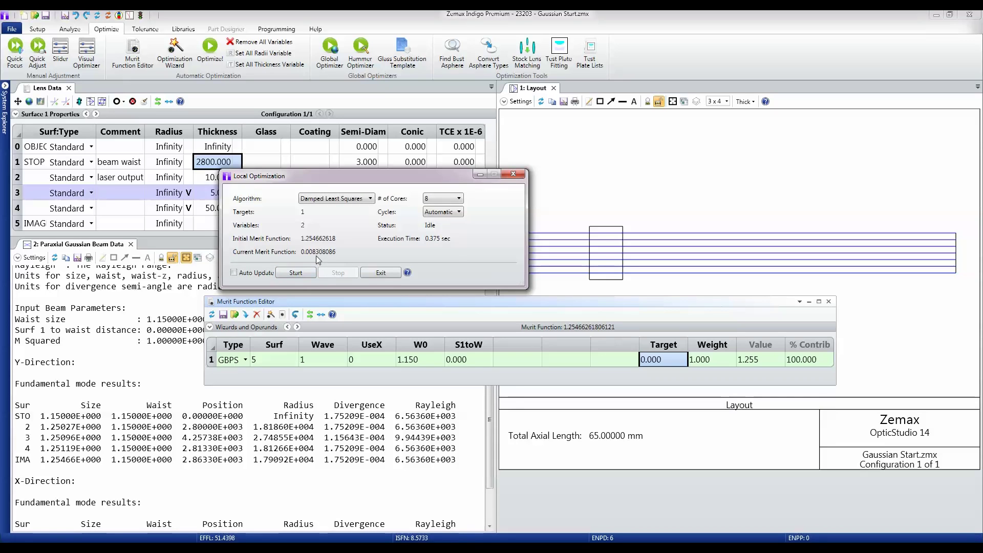
pyautogui.click(310, 275)
pyautogui.click(393, 277)
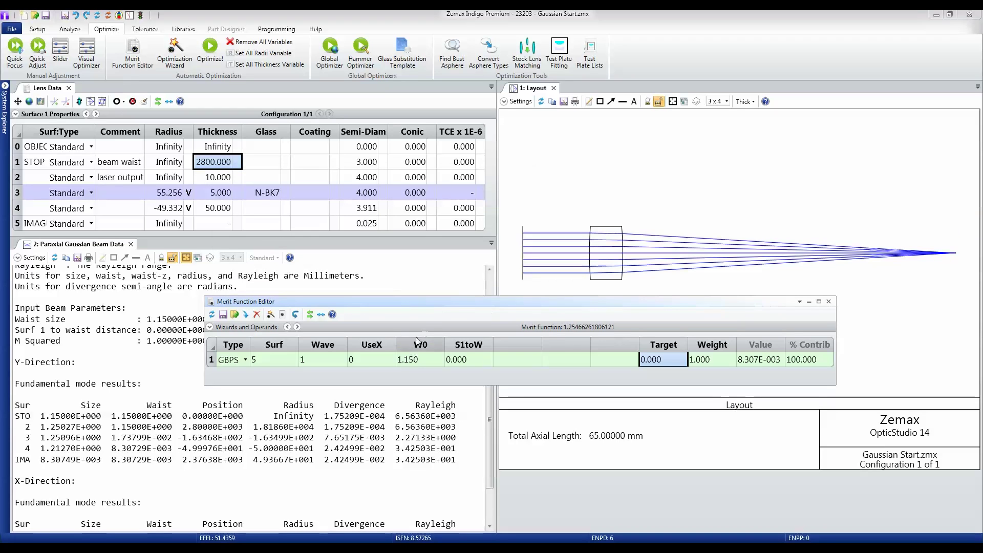
pyautogui.moveTo(369, 301)
pyautogui.mouseDown()
pyautogui.moveTo(369, 273)
pyautogui.moveTo(368, 297)
pyautogui.mouseUp()
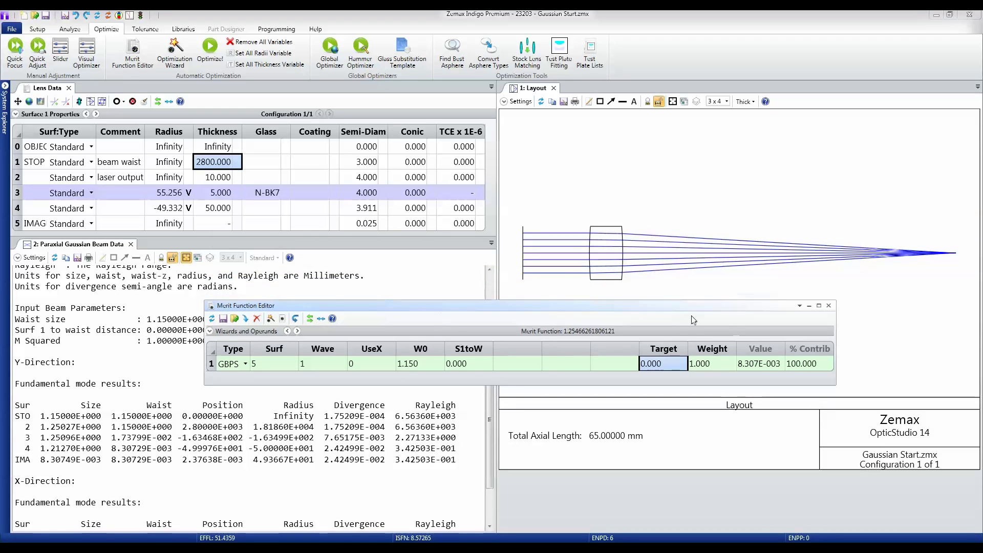
pyautogui.click(749, 364)
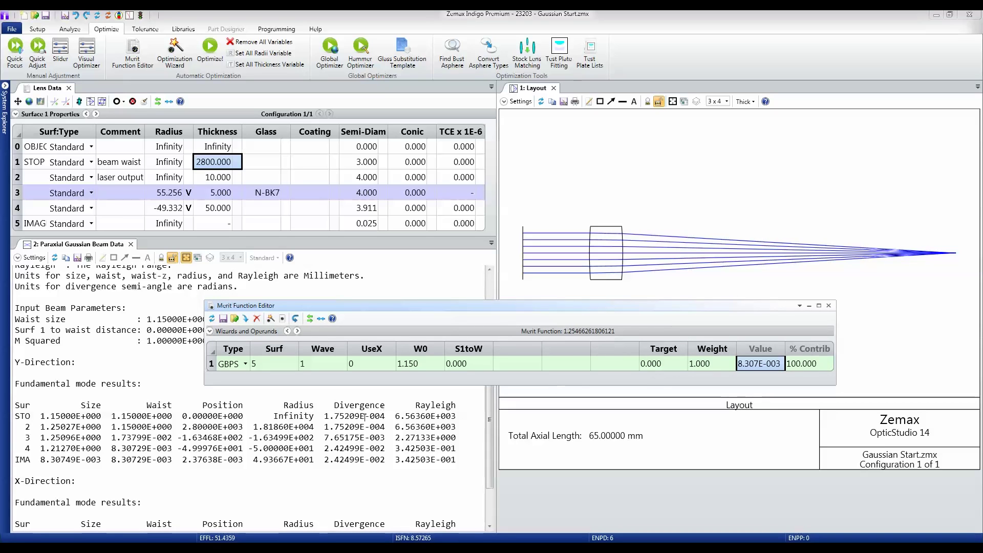
pyautogui.moveTo(313, 459); pyautogui.dragTo(299, 459)
pyautogui.click(110, 467)
pyautogui.moveTo(41, 461); pyautogui.dragTo(99, 461)
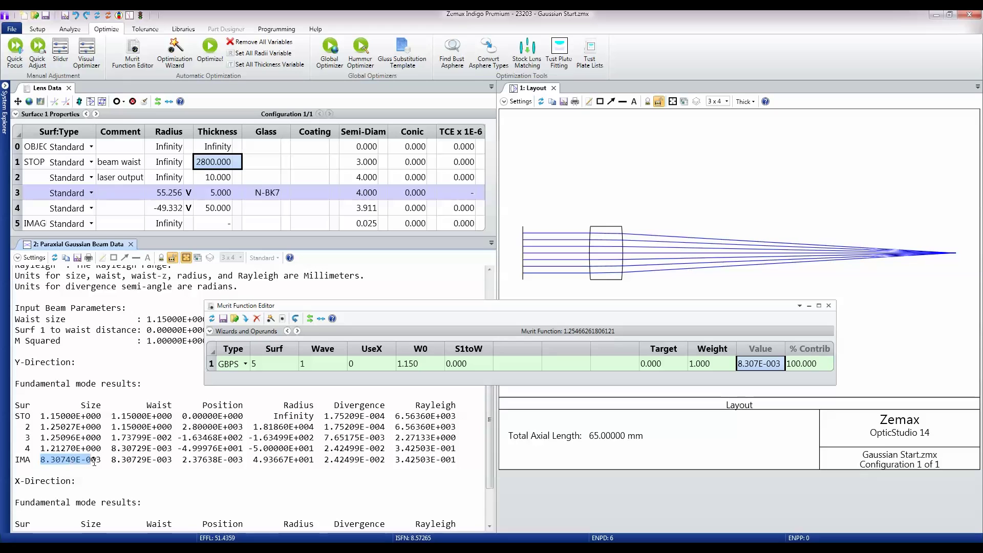
pyautogui.moveTo(176, 459); pyautogui.dragTo(118, 462)
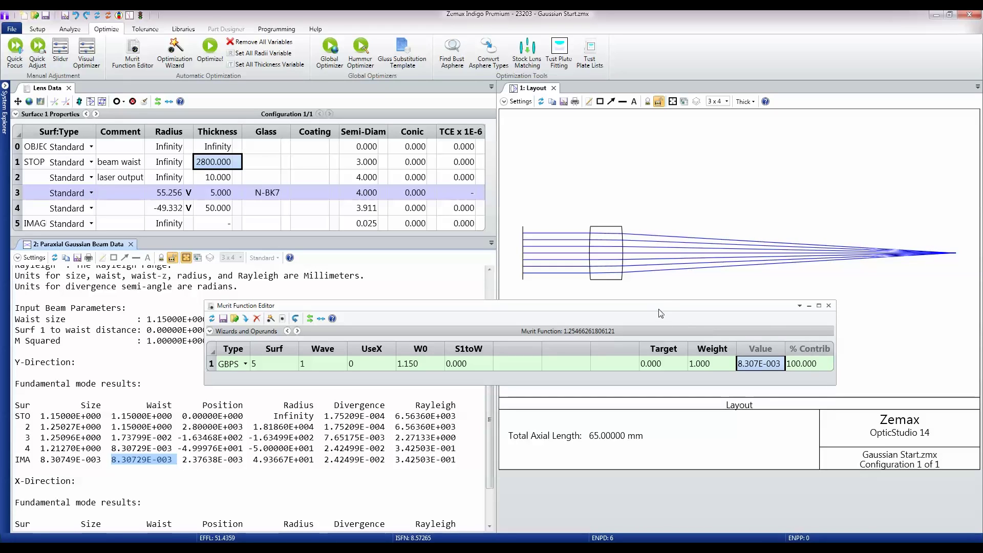
pyautogui.moveTo(668, 301); pyautogui.dragTo(673, 301)
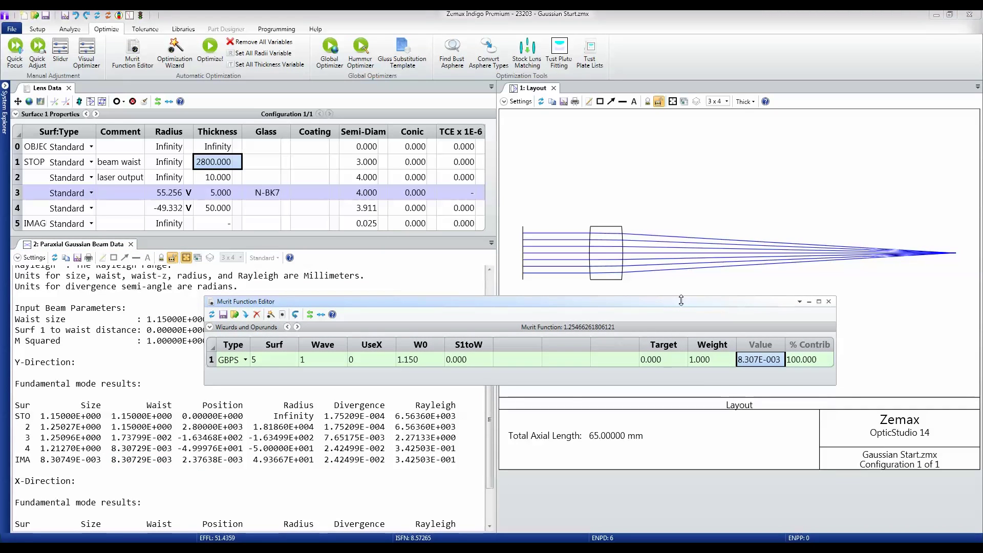